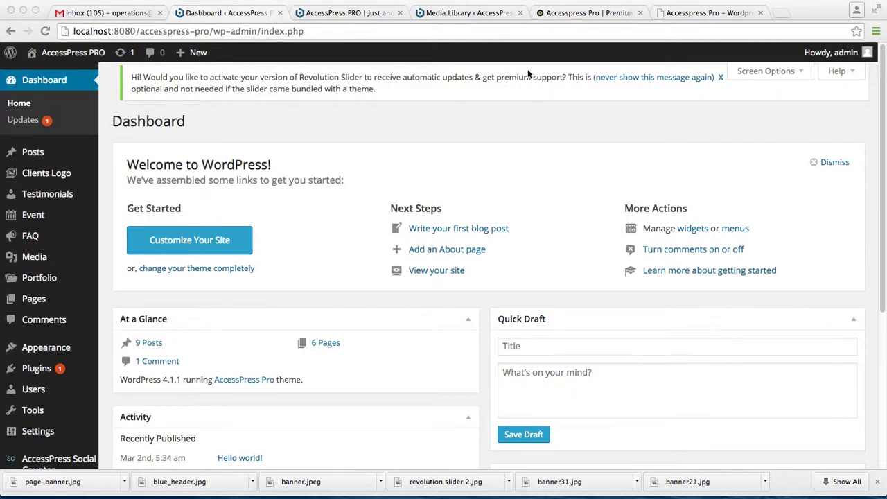
Switch to the AccessPress Pro demo and open its Layouts > Page With Header Banner example.
left_click(600, 13)
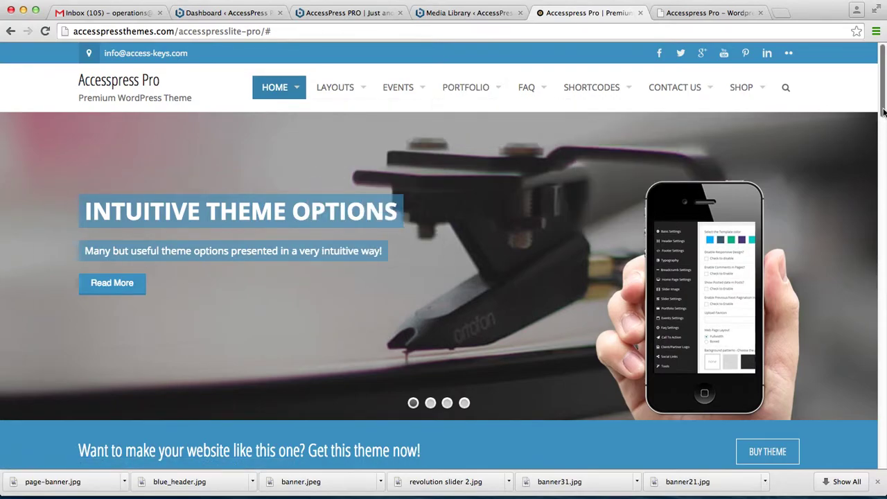
mouse_move(883, 112)
left_mouse_down()
mouse_move(878, 178)
mouse_move(882, 97)
left_mouse_up()
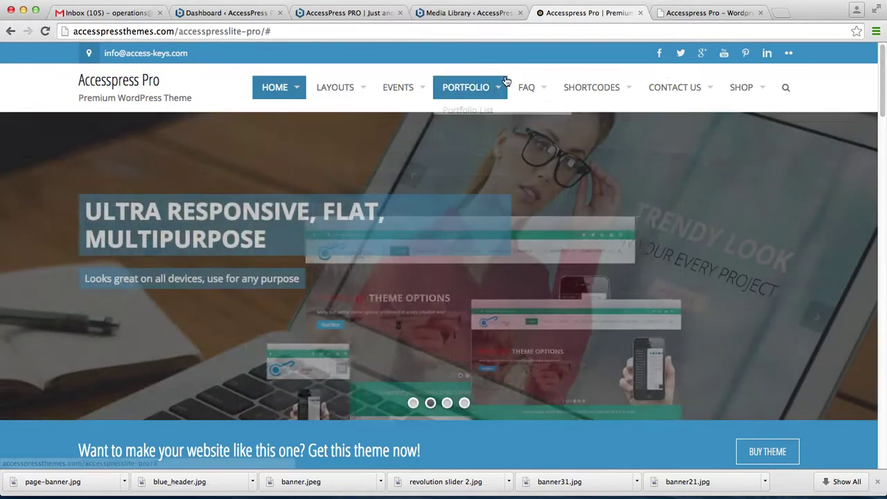
mouse_move(338, 87)
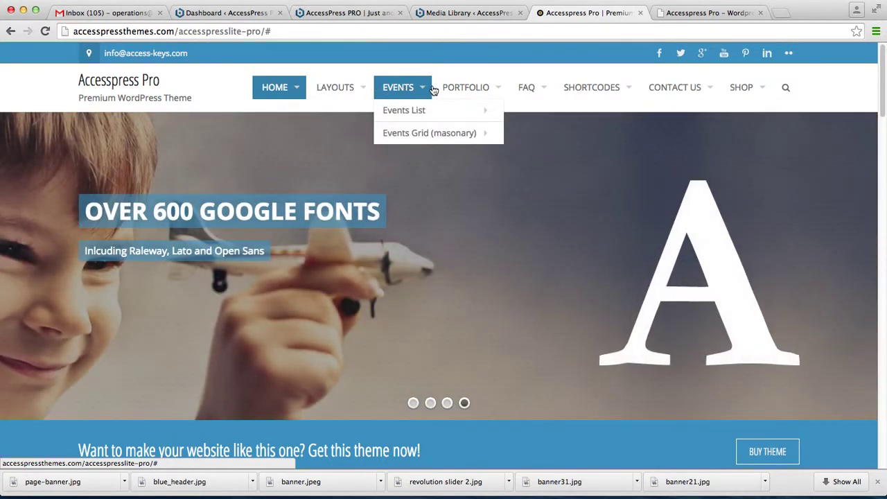
mouse_move(469, 90)
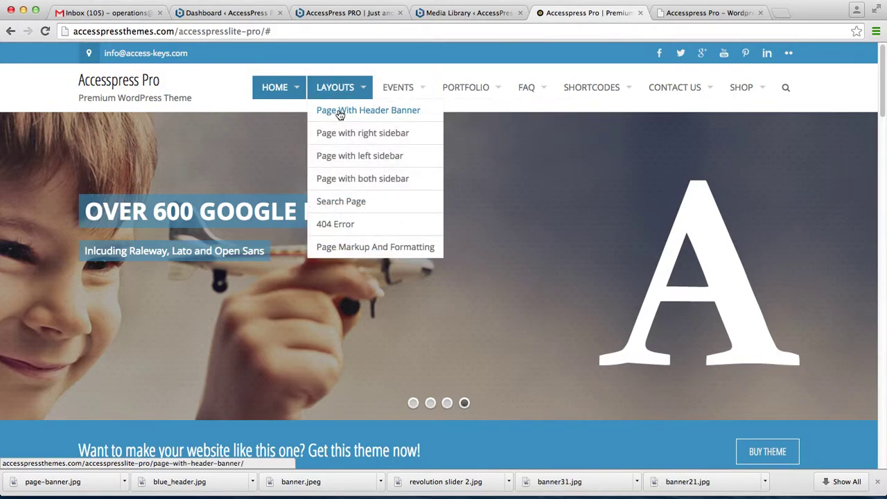
left_click(340, 112)
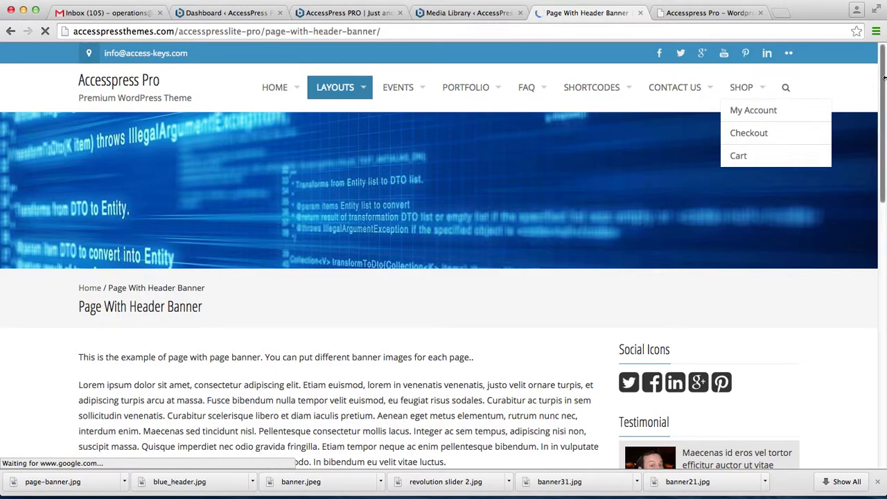
Scroll the Page With Header Banner demo, then go back to the admin Dashboard tab.
mouse_move(881, 85)
left_mouse_down()
mouse_move(881, 133)
mouse_move(881, 85)
left_mouse_up()
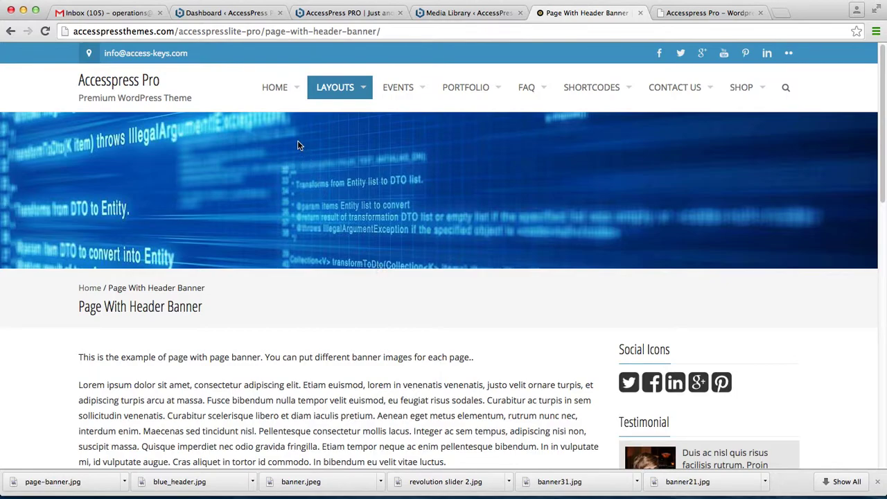
left_click(225, 13)
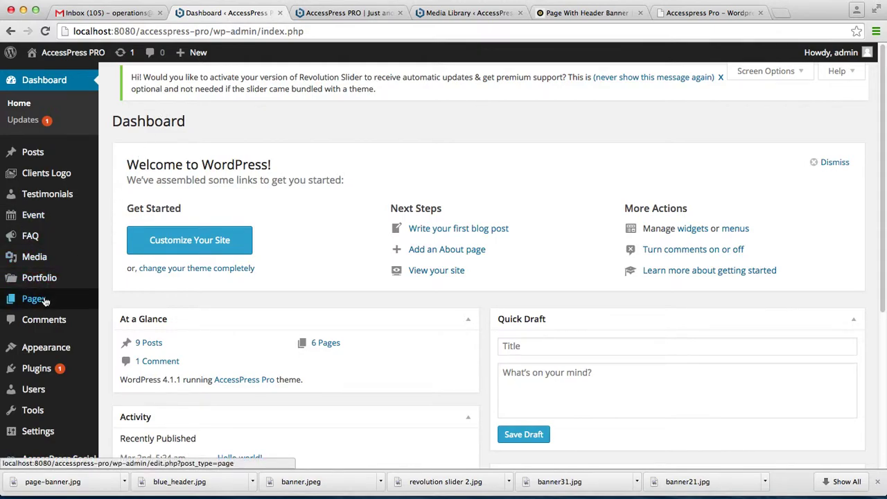
Add a new page titled 'Page 1' and bring up the header image media chooser.
mouse_move(36, 303)
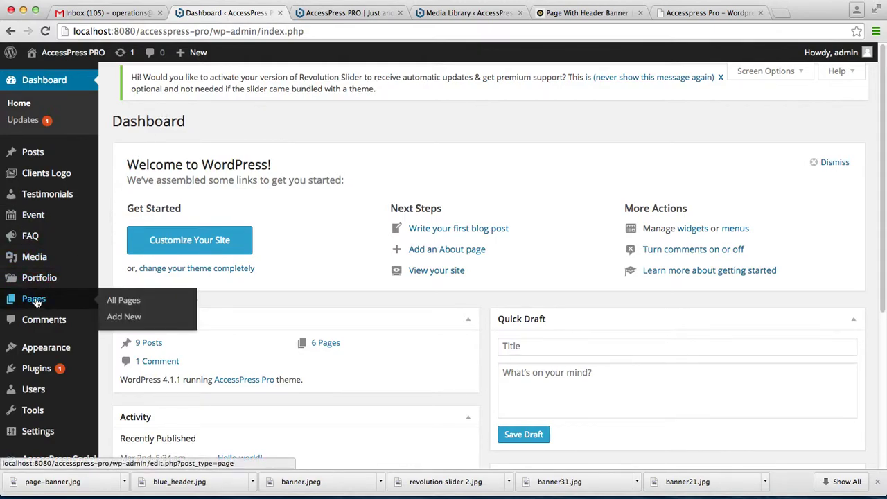
left_click(125, 318)
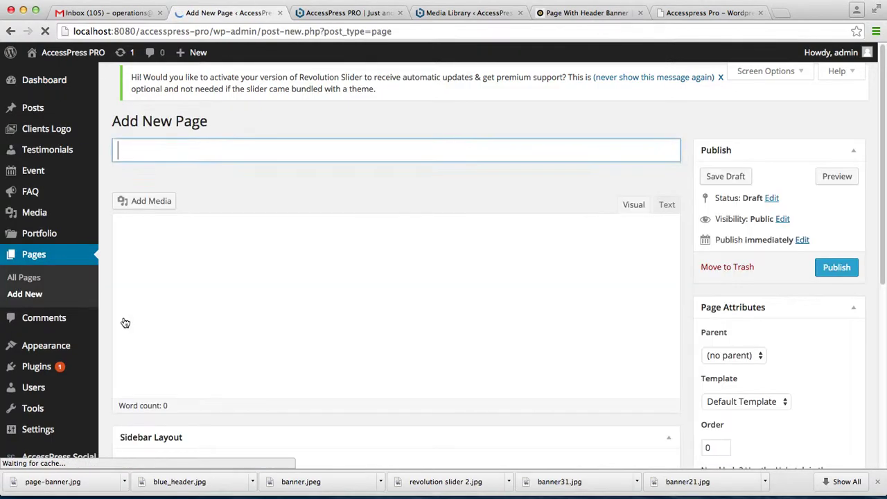
left_click(158, 150)
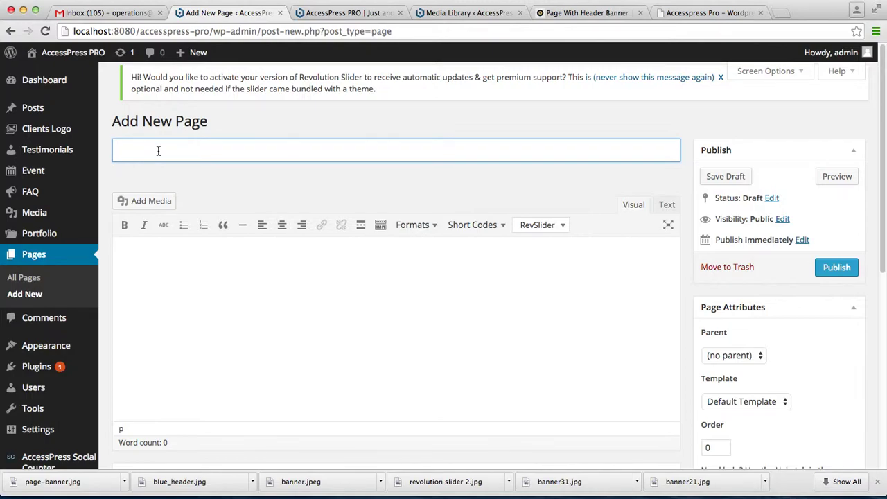
type("Page 1")
left_click_drag(882, 175, 875, 397)
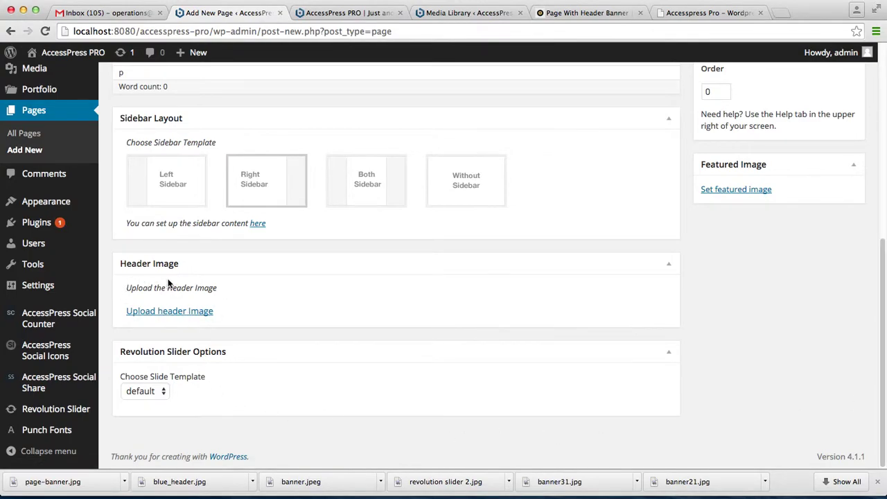
left_click(153, 313)
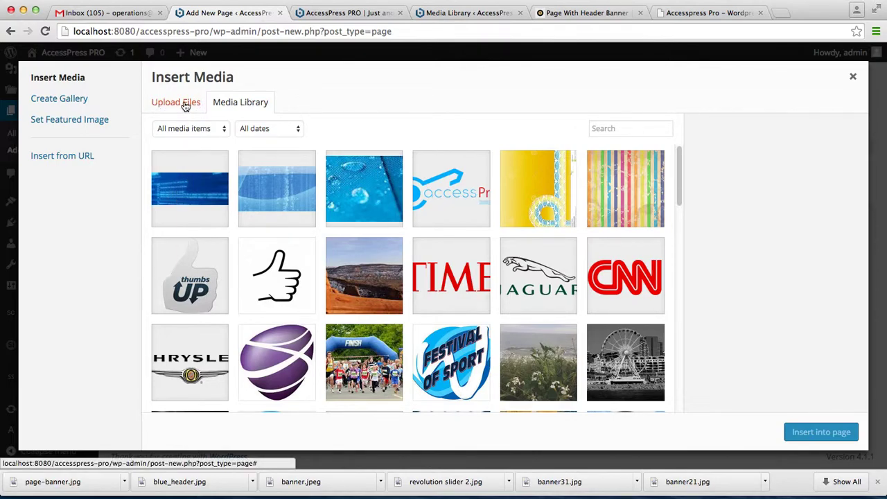
Insert page-banner.jpg as Page 1's header image and publish the page.
left_click(192, 201)
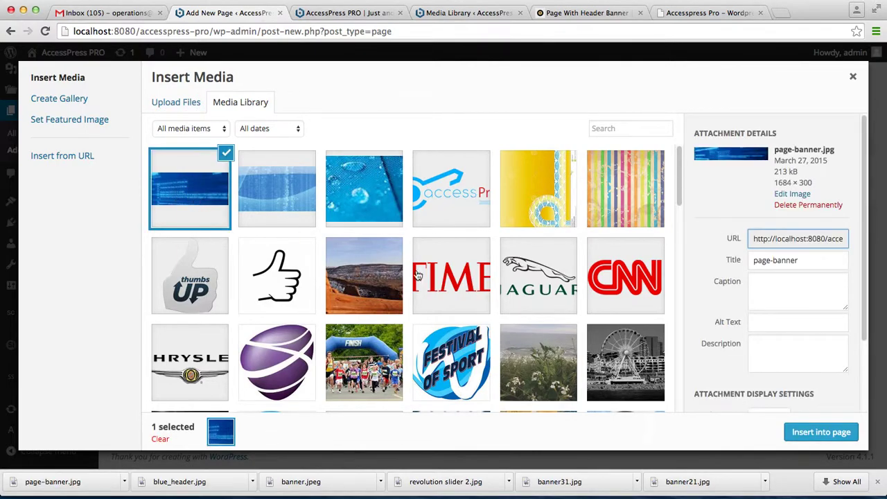
left_click(802, 431)
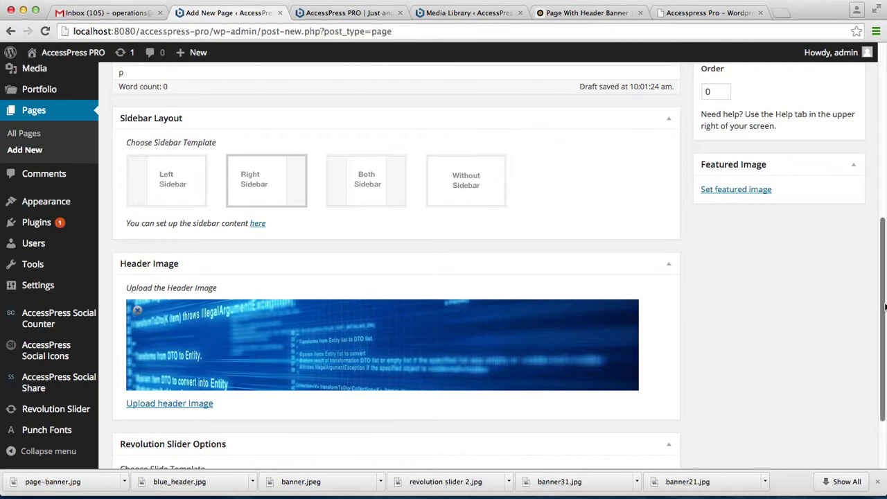
left_click_drag(882, 305, 883, 93)
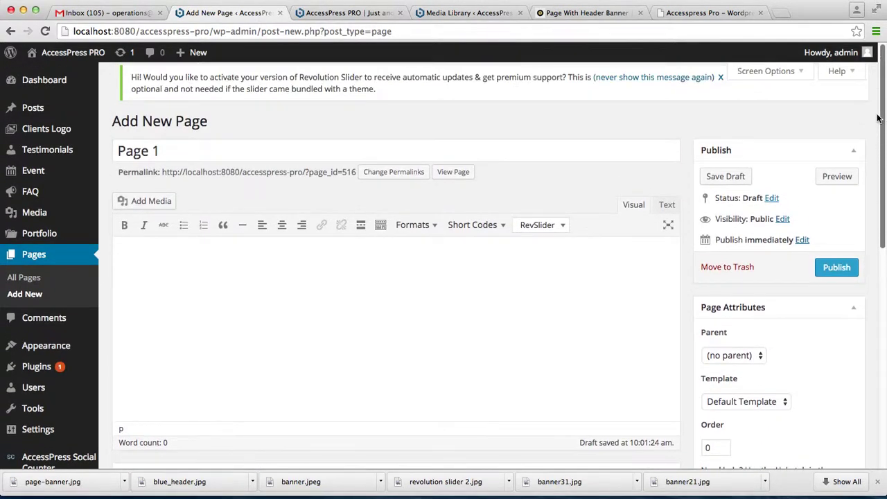
left_click(828, 268)
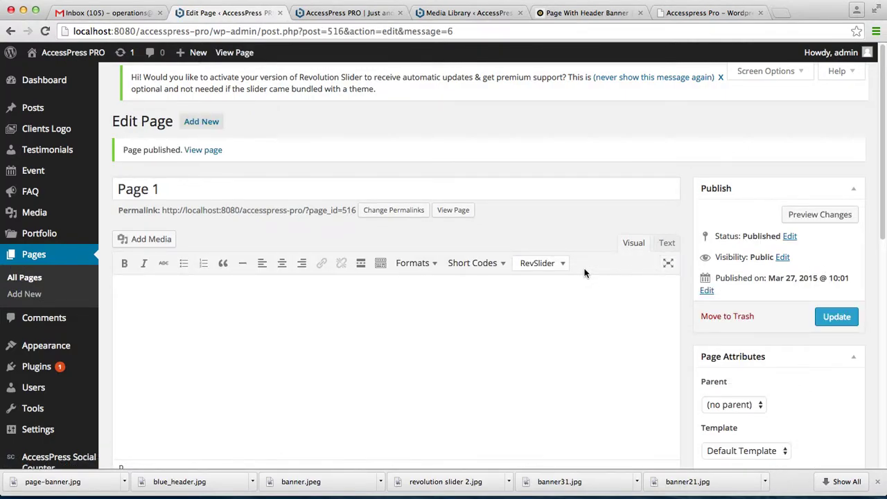
Add Page 1 to Menu 1 under Appearance > Menus and save the menu.
left_click(56, 352)
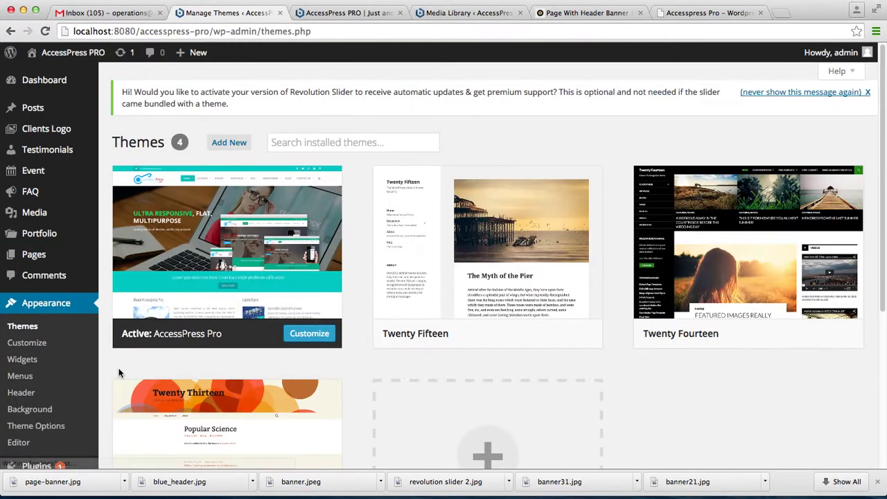
left_click(20, 376)
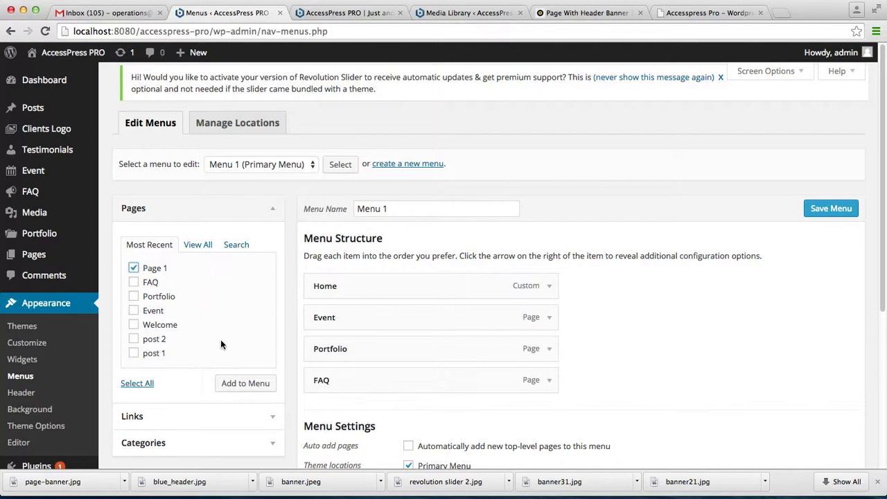
left_click(228, 385)
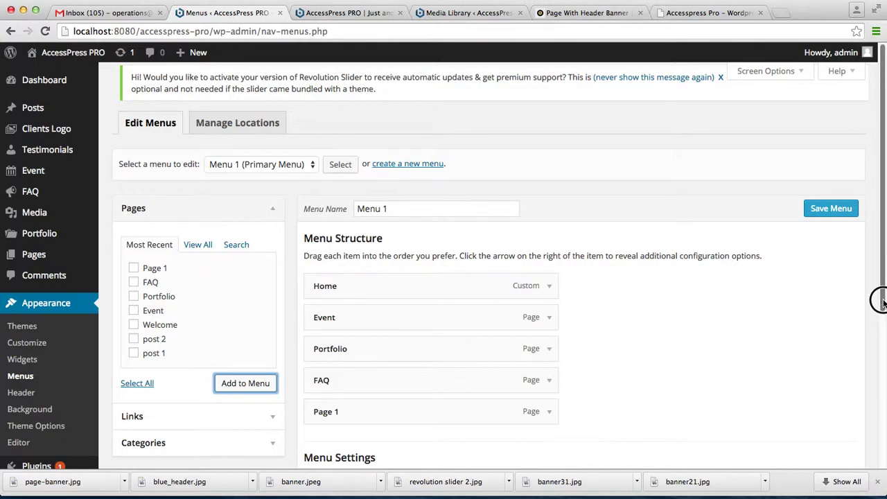
left_click_drag(881, 302, 881, 453)
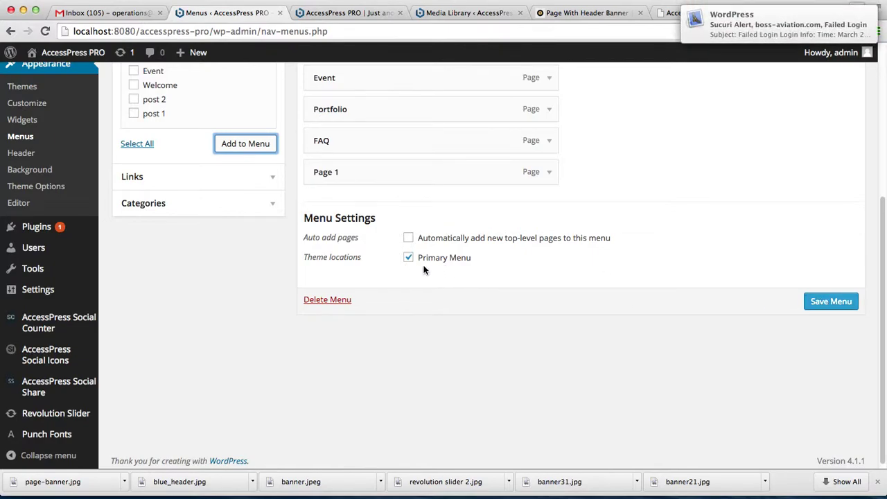
left_click(818, 309)
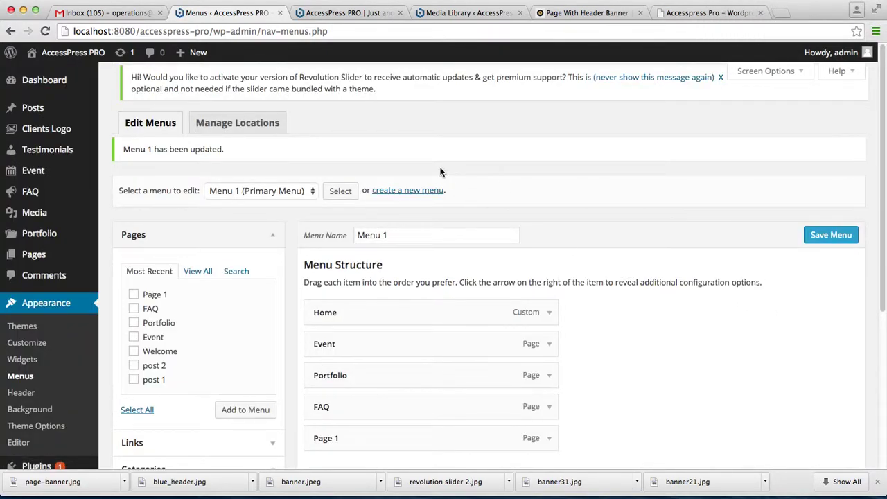
Open the live site in a new browser tab.
mouse_move(66, 56)
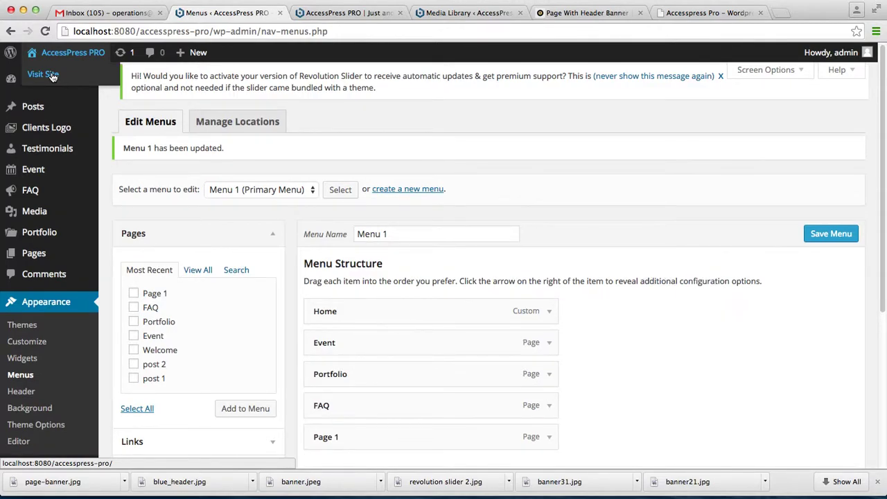
right_click(51, 75)
left_click(67, 76)
mouse_move(66, 82)
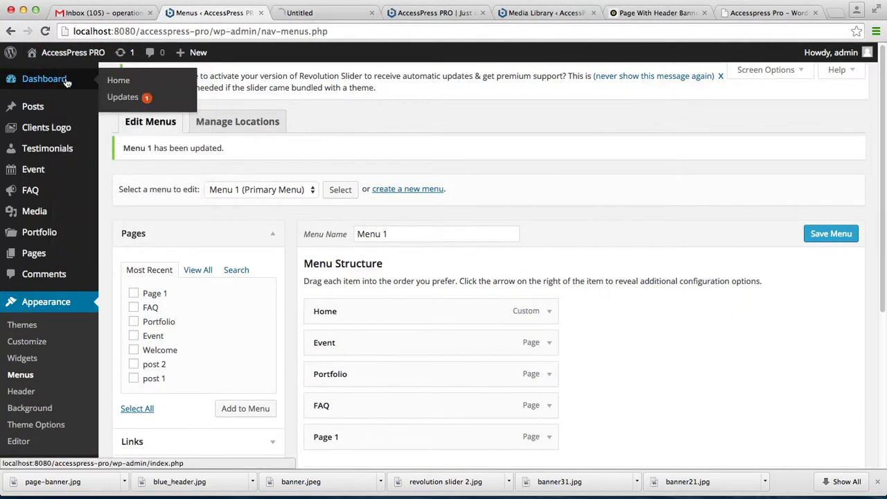
View Page 1 from the primary menu, then compare it with the demo's header banner page.
left_click(319, 13)
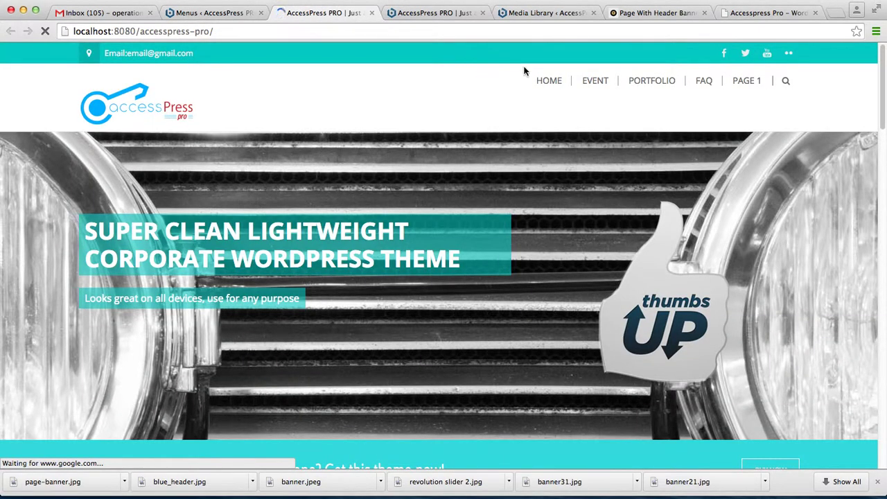
left_click(748, 82)
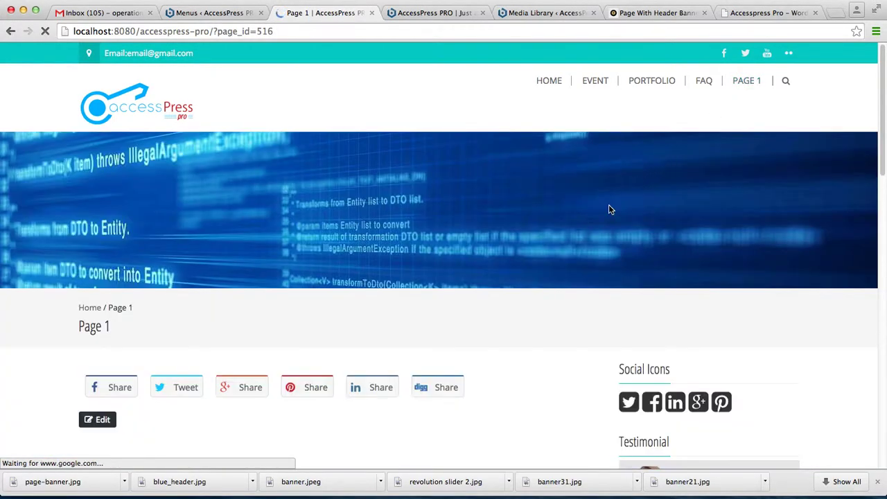
mouse_move(884, 161)
left_mouse_down()
mouse_move(880, 311)
mouse_move(877, 148)
left_mouse_up()
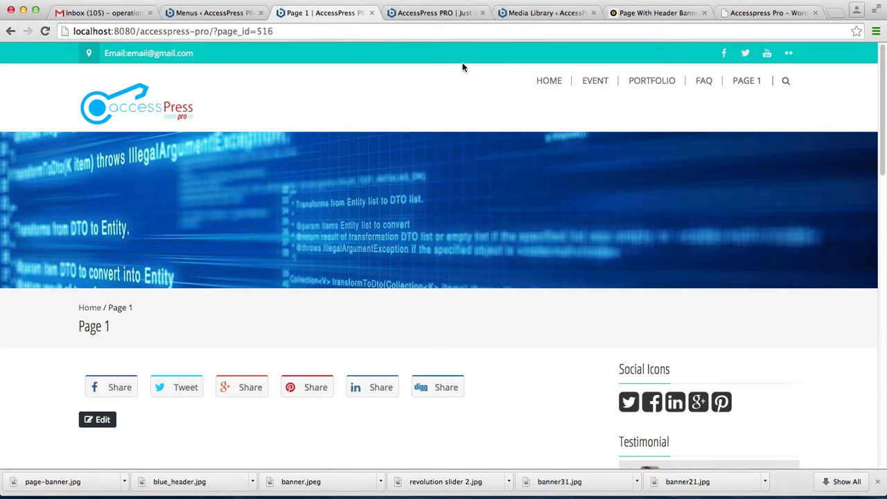
left_click(638, 13)
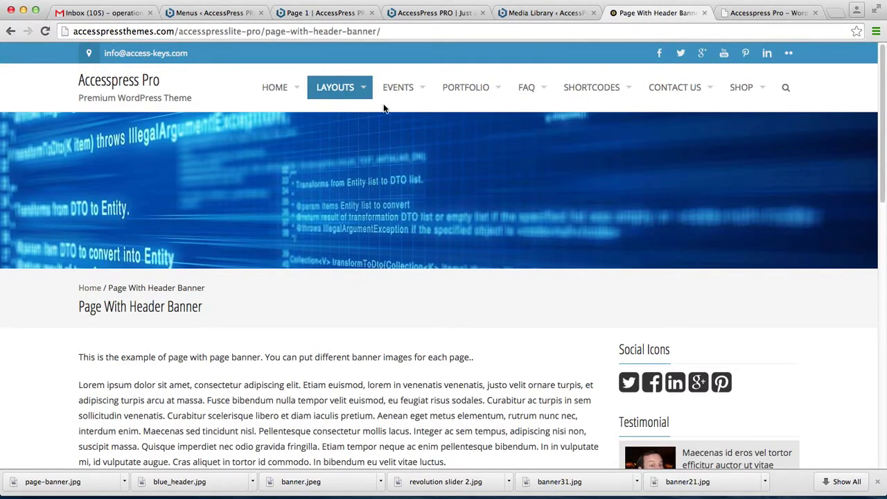
Return to the Menus admin tab and open the Pages > All Pages list.
mouse_move(334, 97)
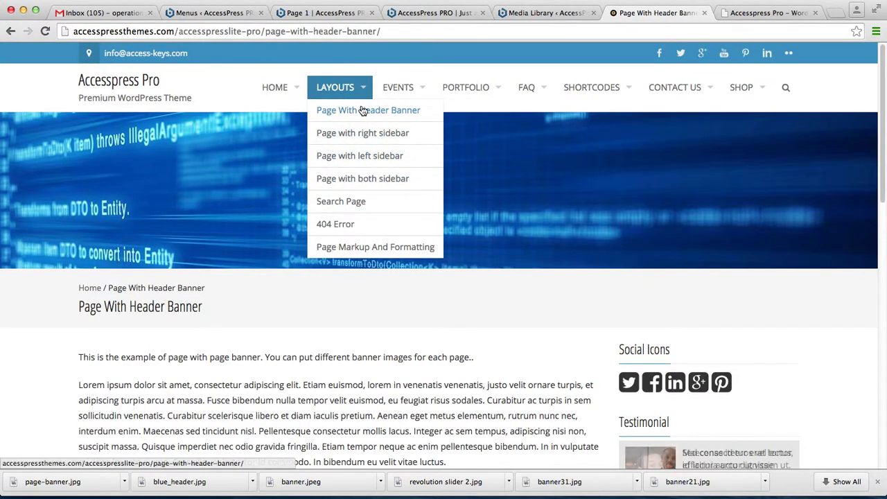
left_click(227, 13)
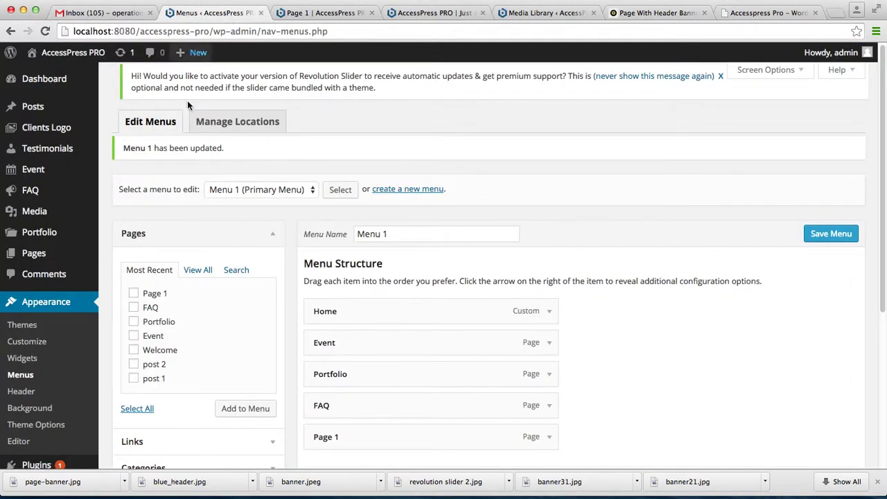
mouse_move(34, 255)
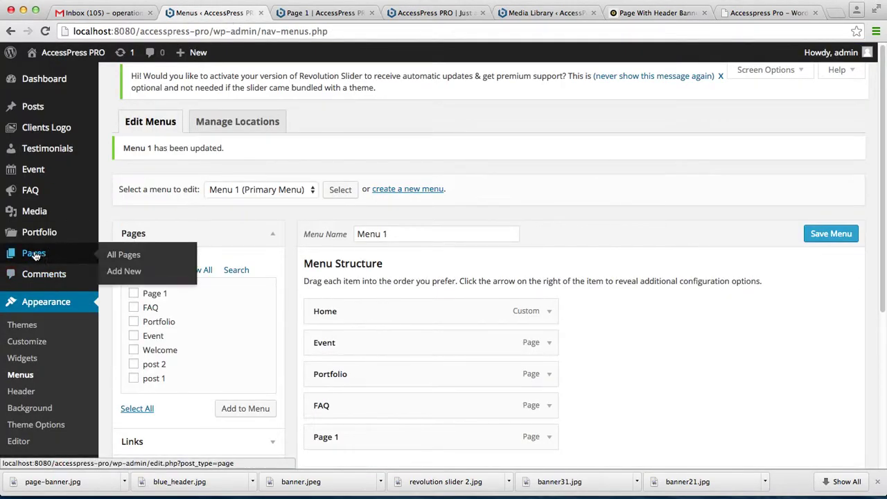
left_click(116, 256)
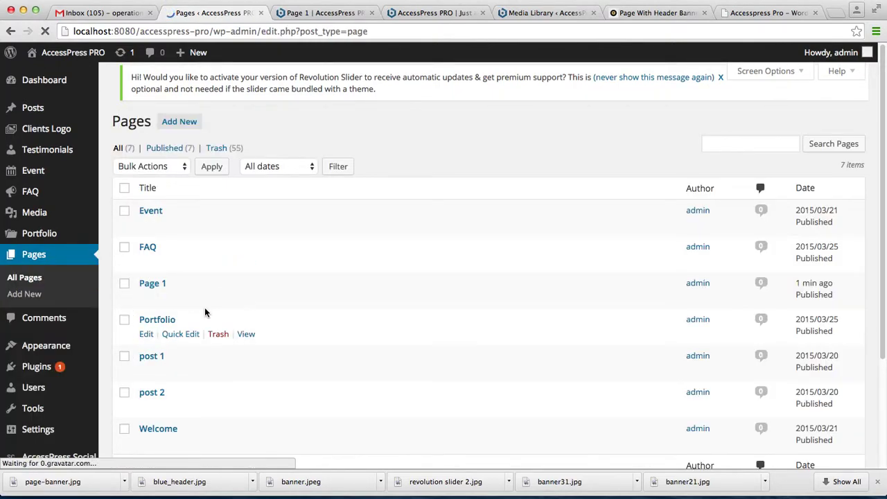
Edit Page 1, set its Sidebar Layout to Both Sidebar, and update the page.
left_click(146, 299)
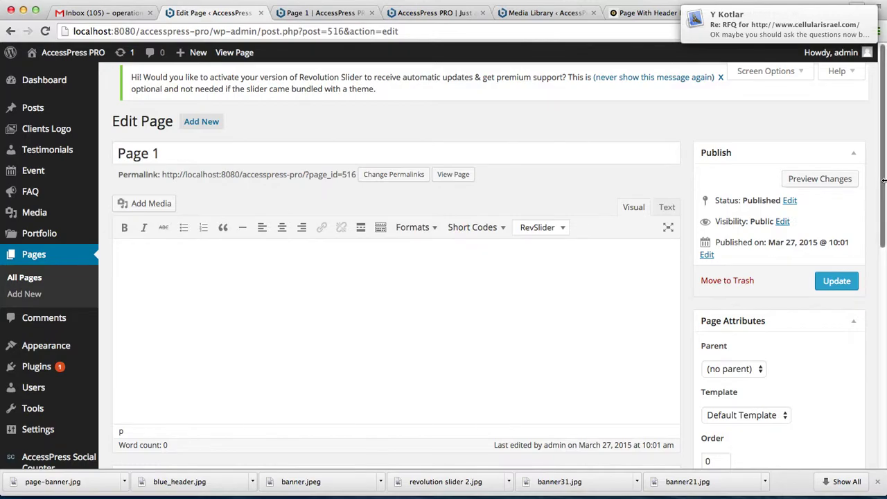
left_click_drag(882, 186, 878, 315)
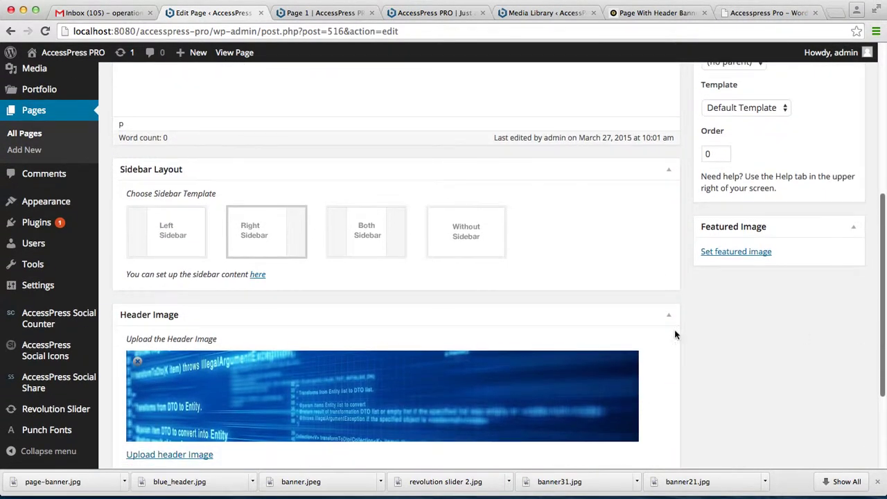
left_click(171, 248)
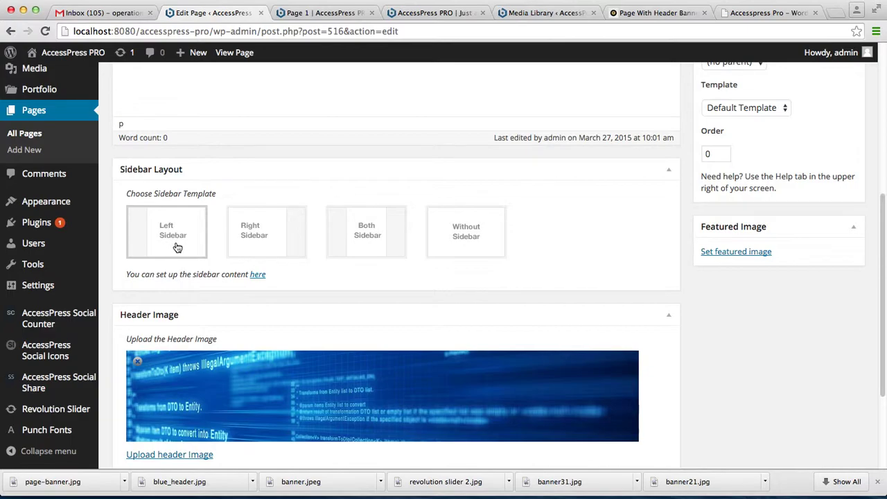
left_click(252, 246)
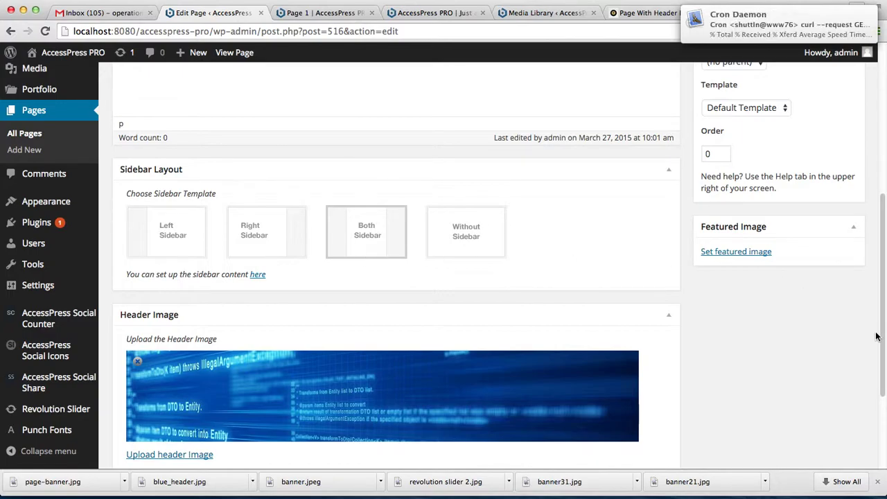
left_click_drag(879, 327, 878, 178)
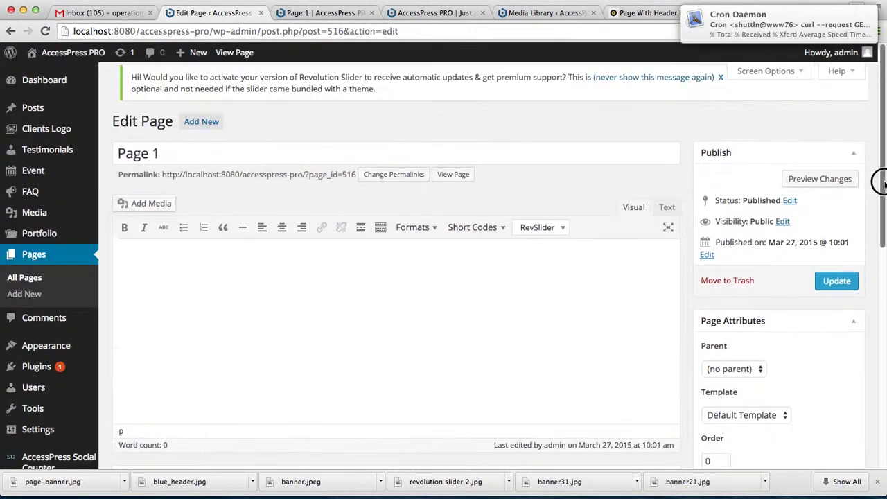
left_click(836, 281)
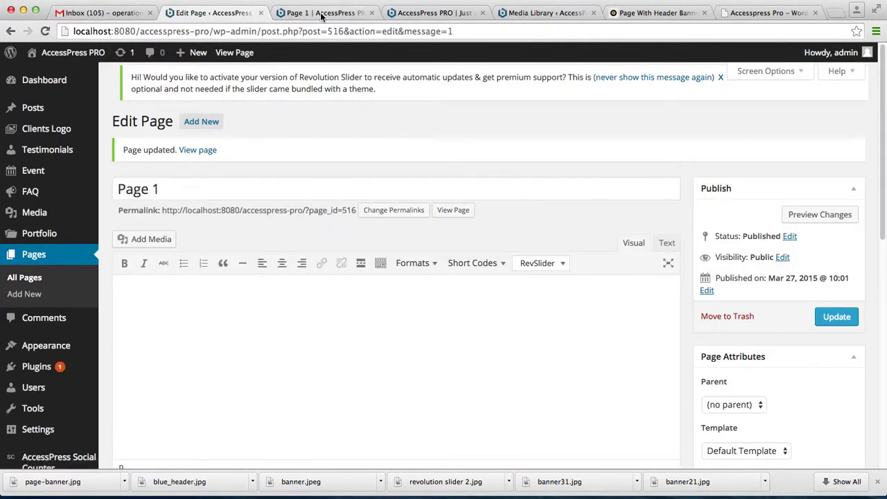
Dismiss the Network Connection notice, reload live Page 1, and scroll to check both sidebars.
left_click(321, 13)
left_click(303, 31)
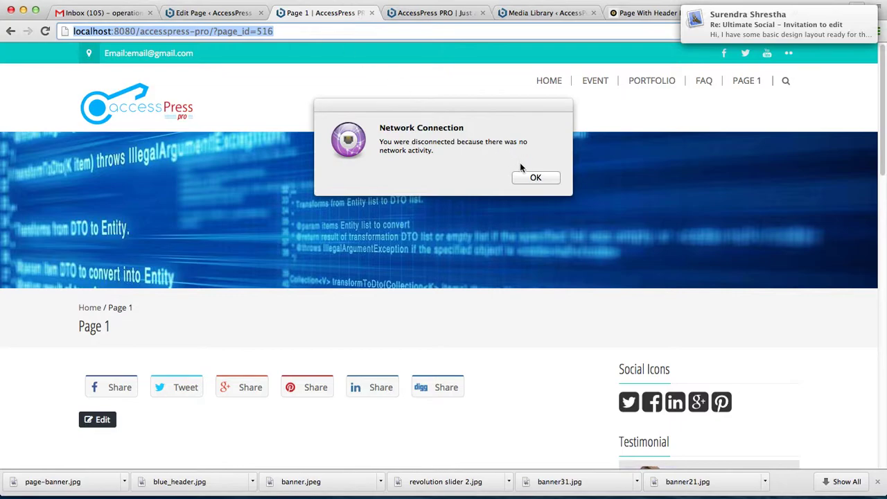
left_click(534, 178)
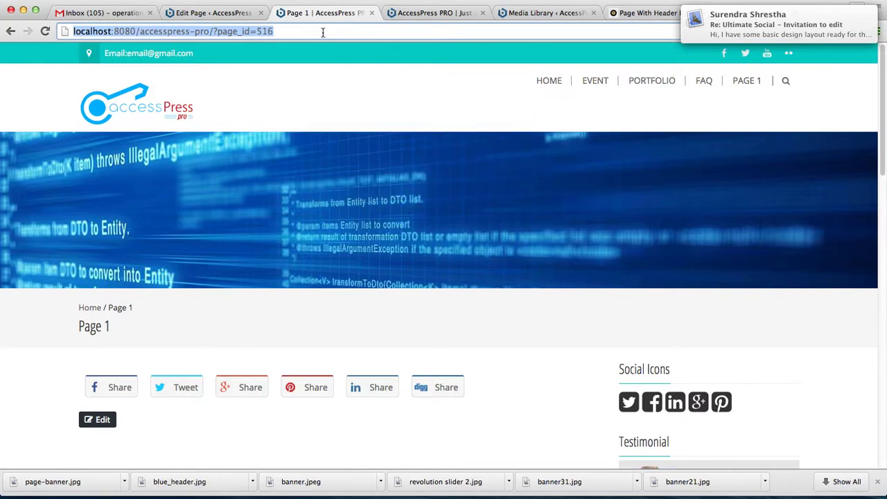
key("Return")
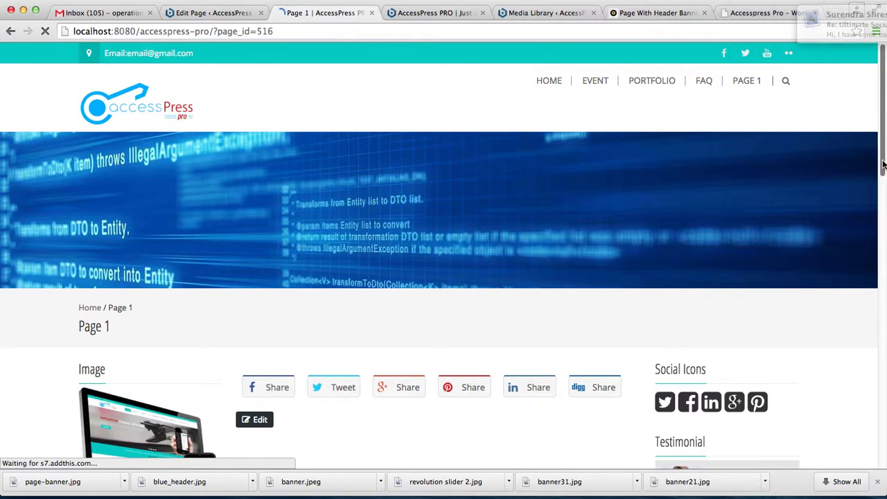
left_click_drag(882, 164, 882, 287)
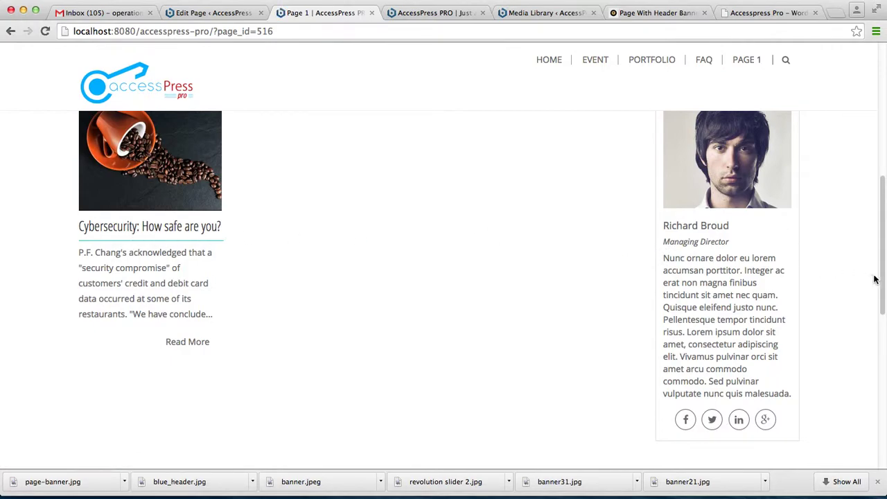
left_click_drag(883, 286, 882, 182)
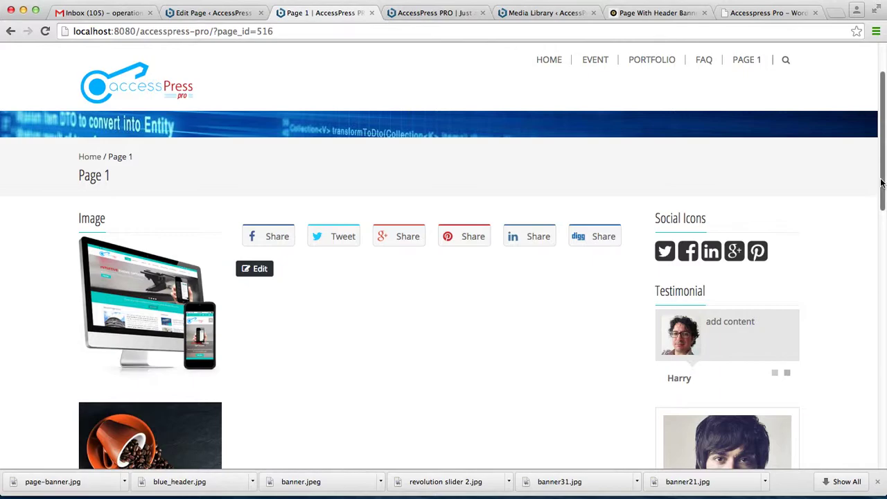
left_click_drag(883, 185, 873, 107)
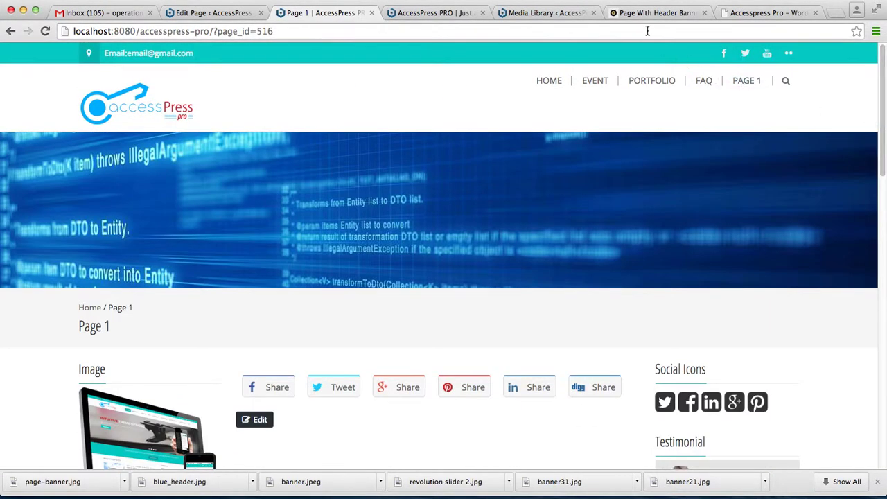